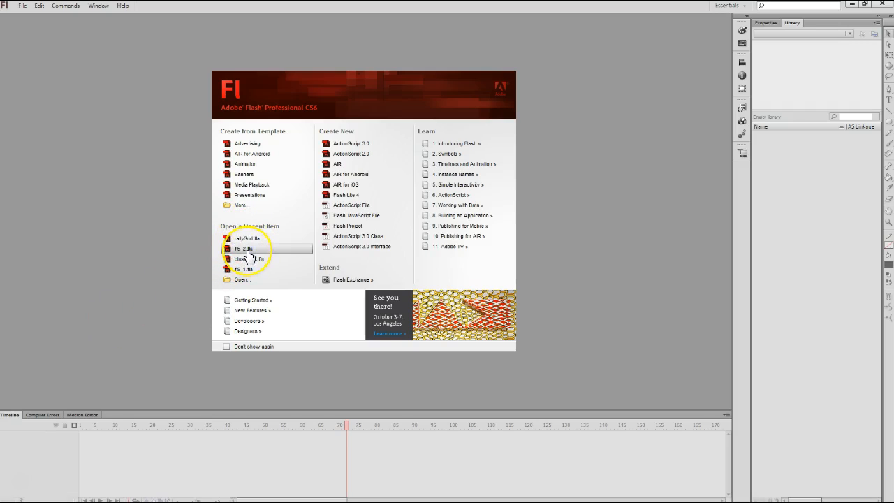
- Open the recent file fl5_2.fla and save a copy of it as rallySnd
click(248, 253)
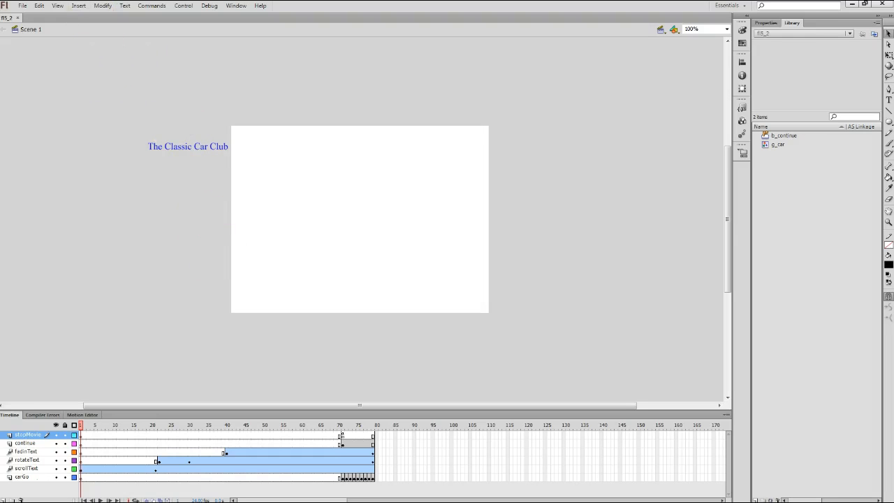
click(22, 5)
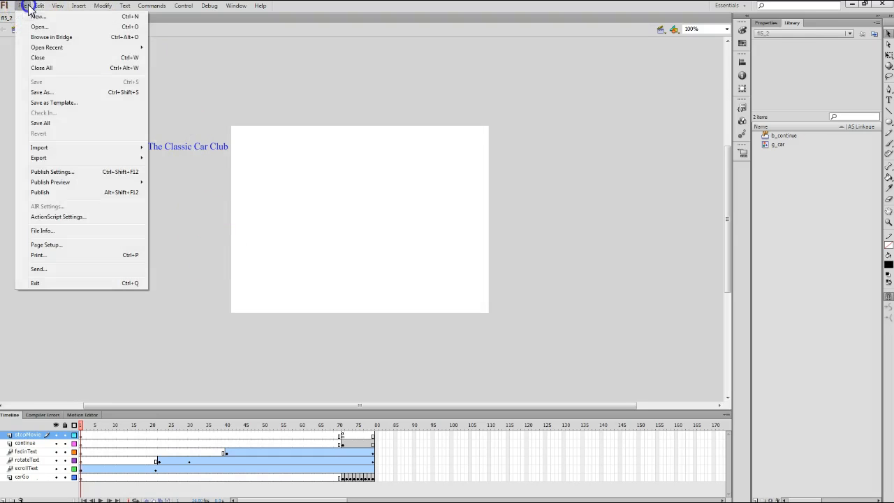
click(44, 94)
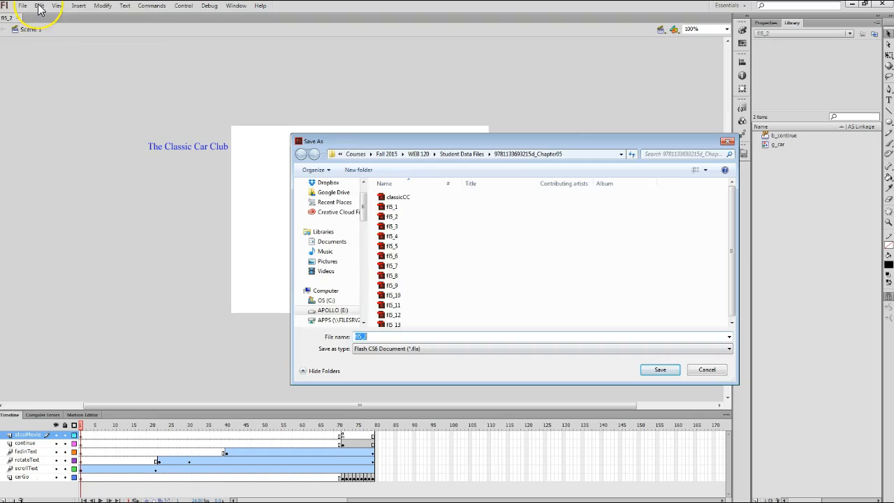
text(rallySnd)
key(Return)
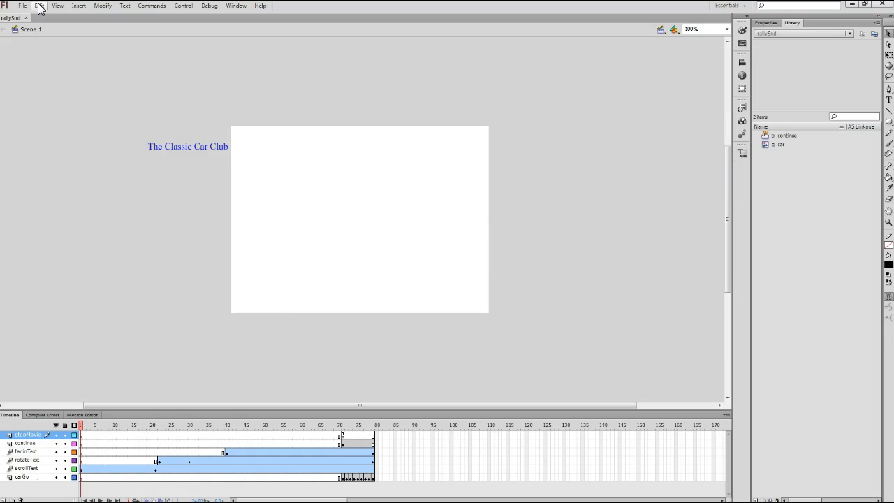
- Play the road rally animation on the timeline to review its motion
key(Return)
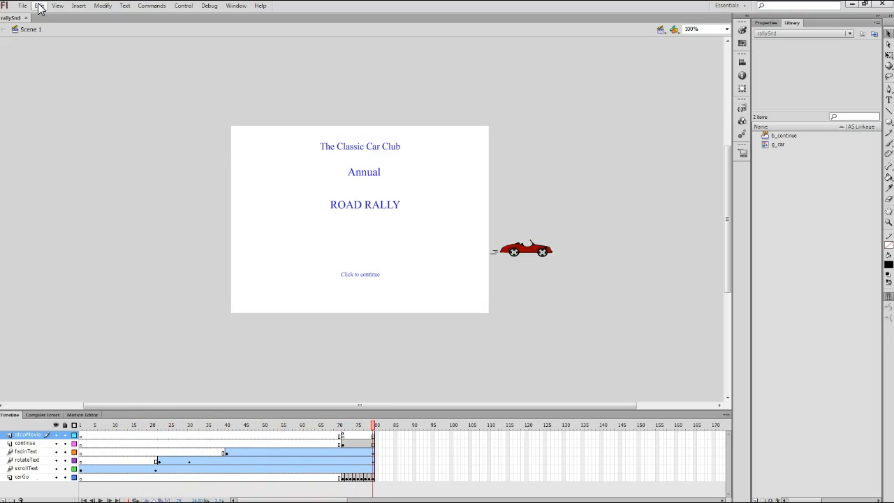
key(Return)
key(Return)
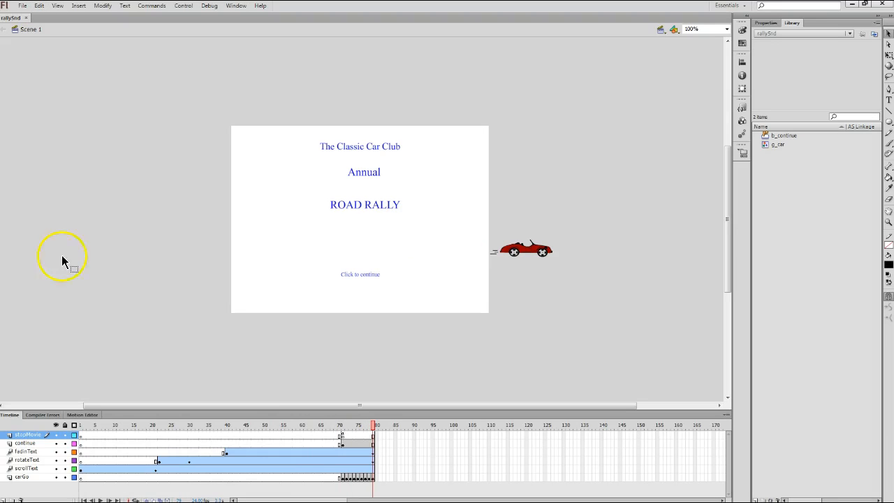
- Add a new layer above stopMovie and name it carSnd
click(29, 437)
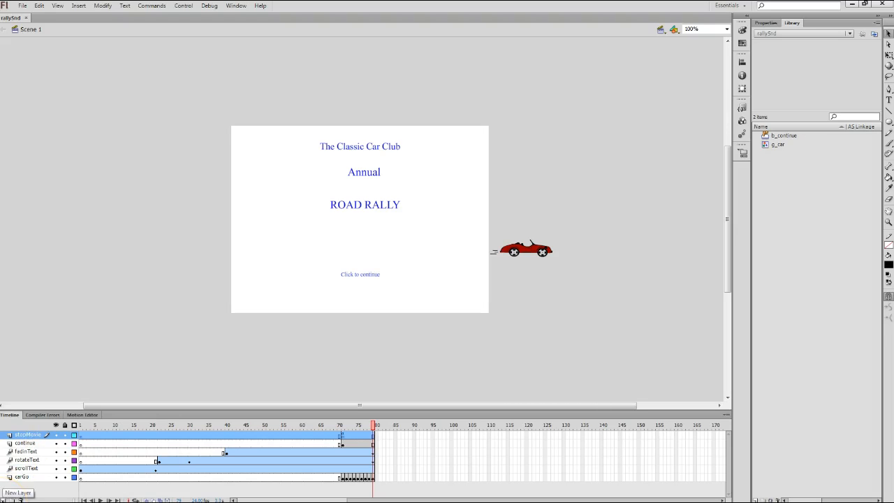
click(19, 500)
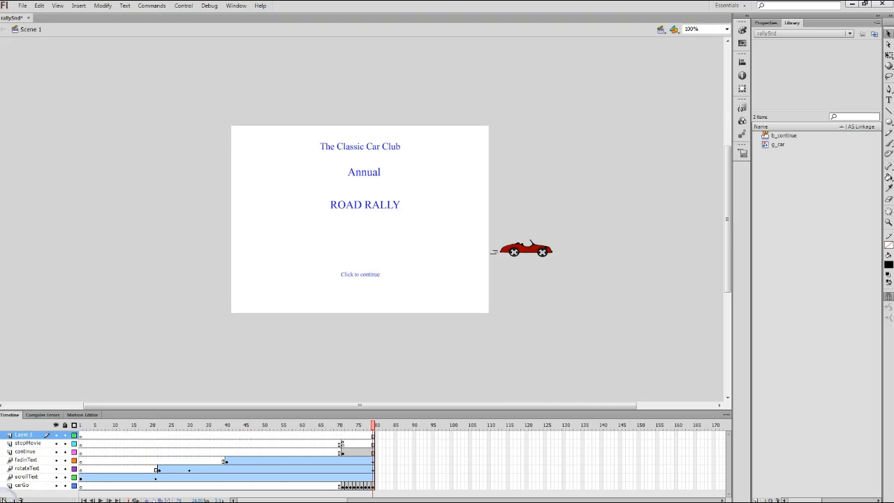
double_click(23, 436)
text(car)
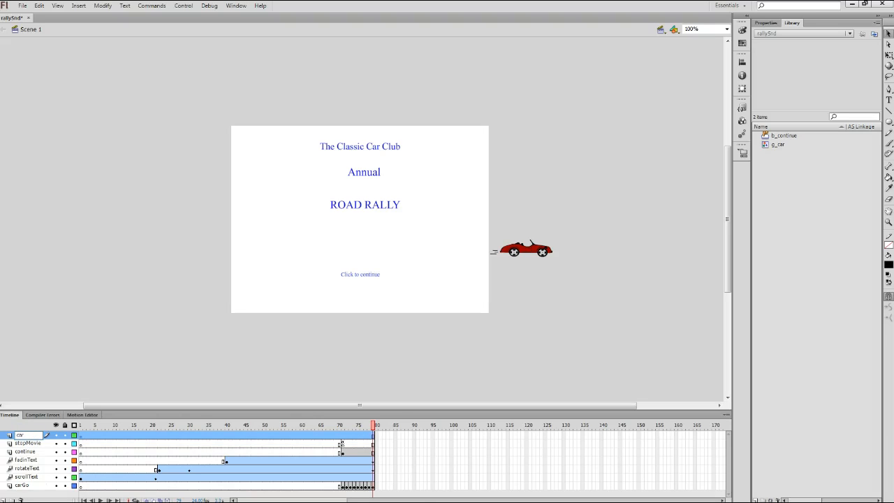
text(Snd)
key(Return)
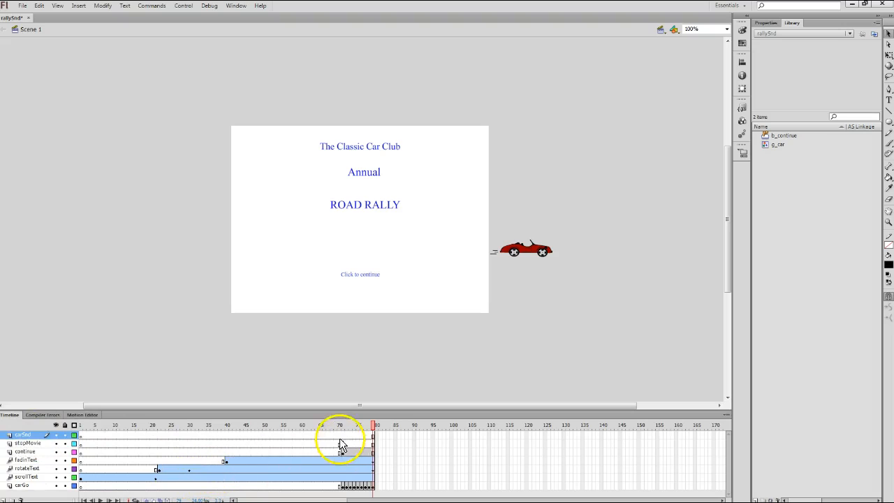
- Insert a keyframe at frame 72 on the carSnd layer
click(344, 430)
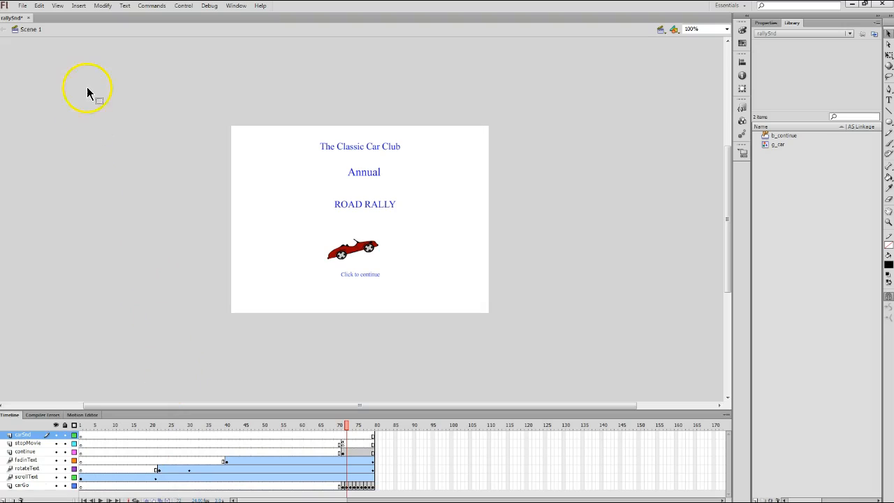
click(79, 6)
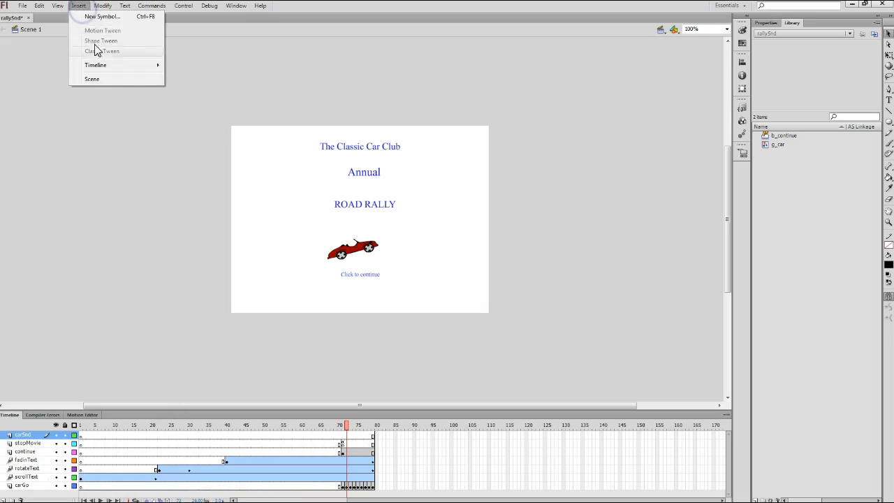
mouse_move(105, 65)
click(190, 102)
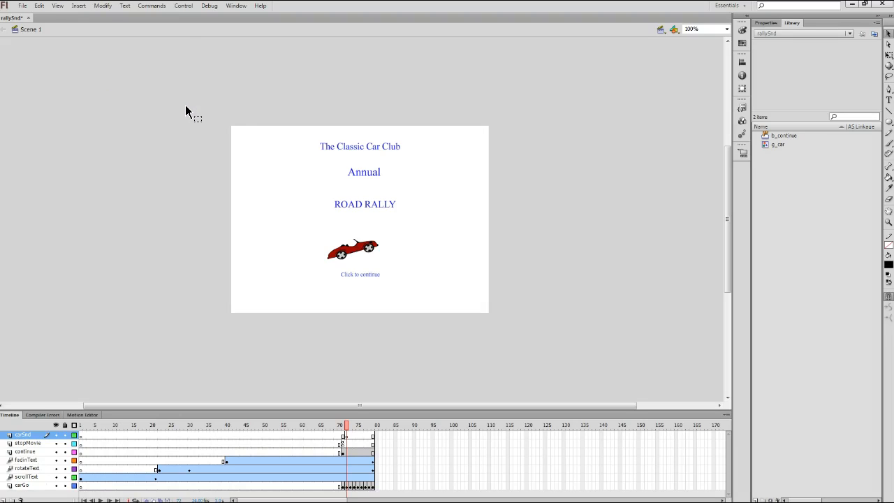
- Import the CarSnd sound file from the Chapter05 data folder into the library
click(25, 9)
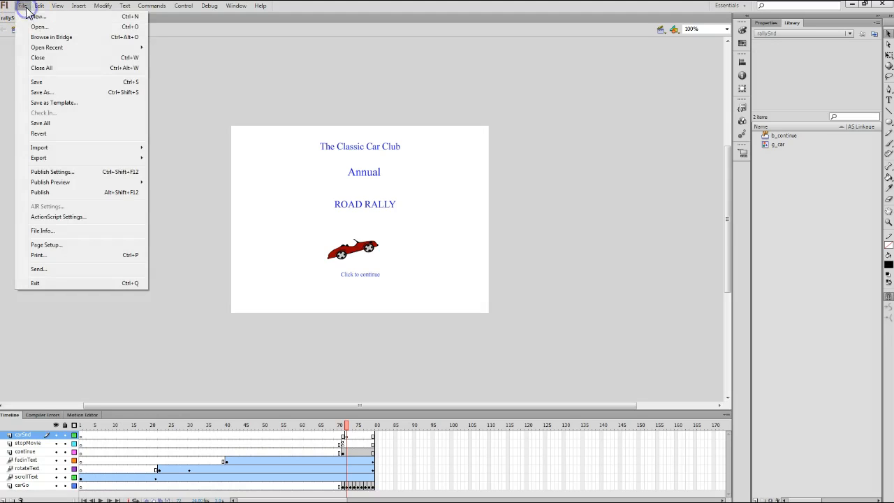
mouse_move(54, 149)
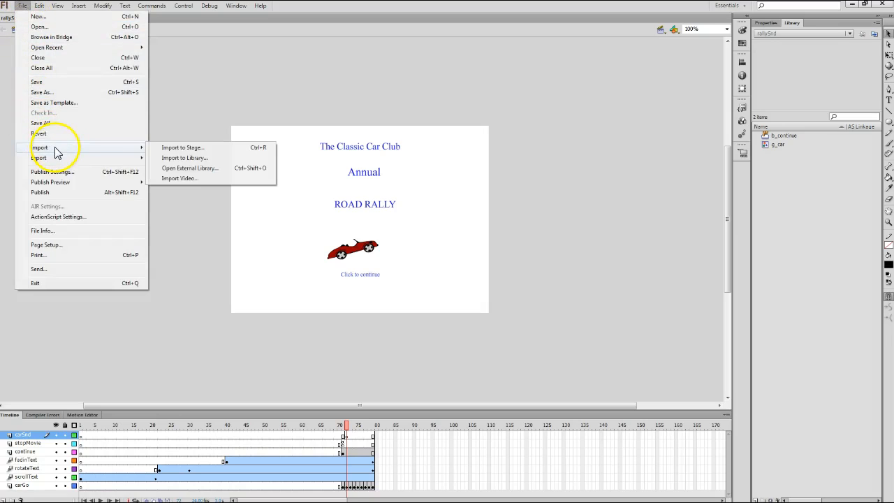
click(165, 161)
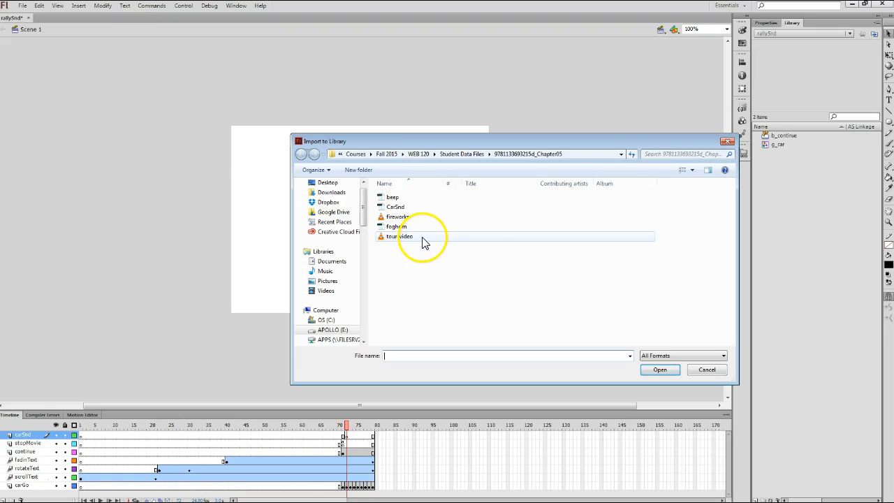
mouse_move(422, 242)
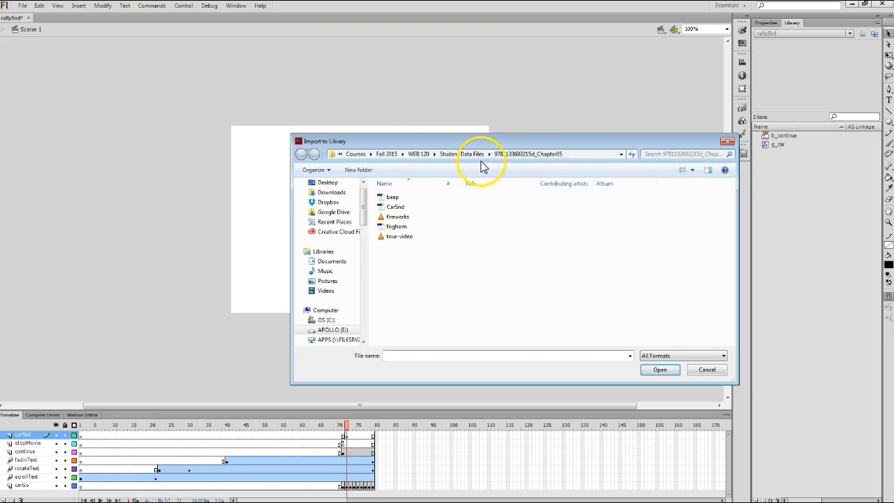
click(390, 207)
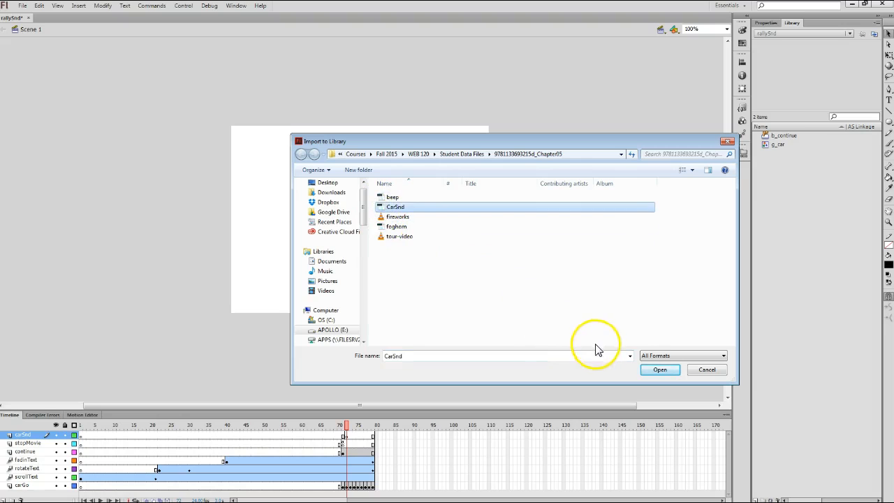
click(659, 371)
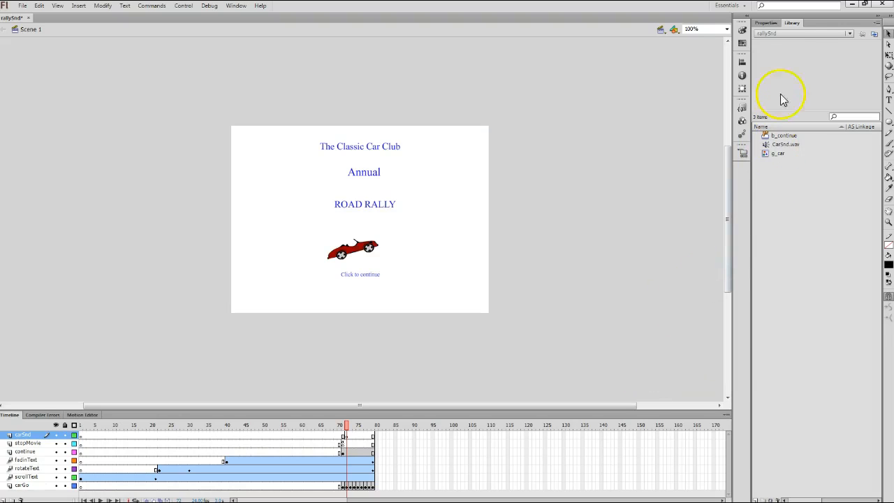
- Preview the CarSnd.wav sound in the library by playing it
click(796, 25)
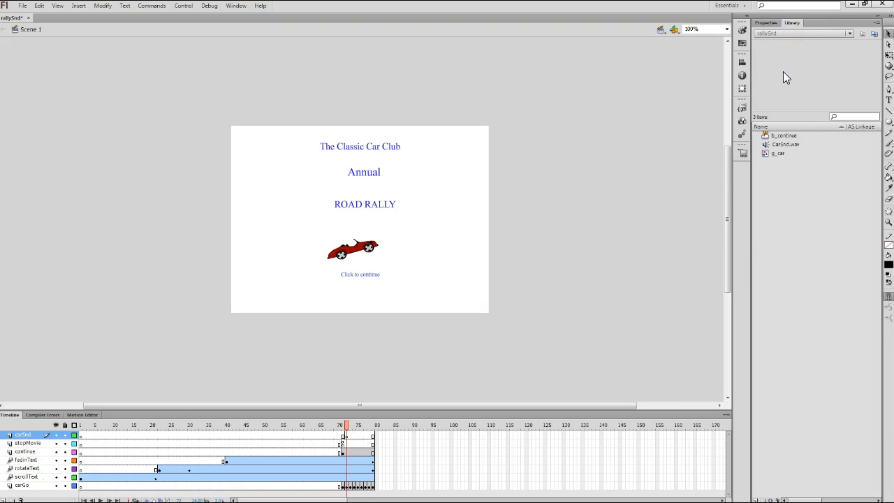
click(776, 145)
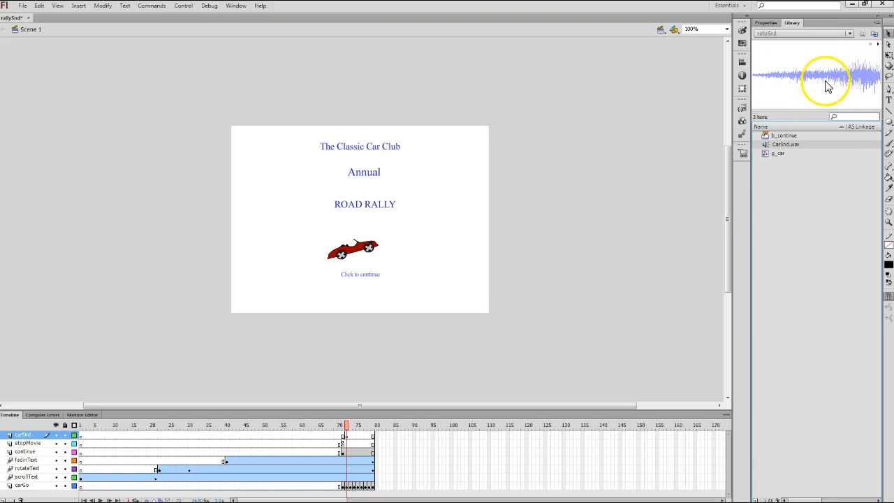
click(879, 47)
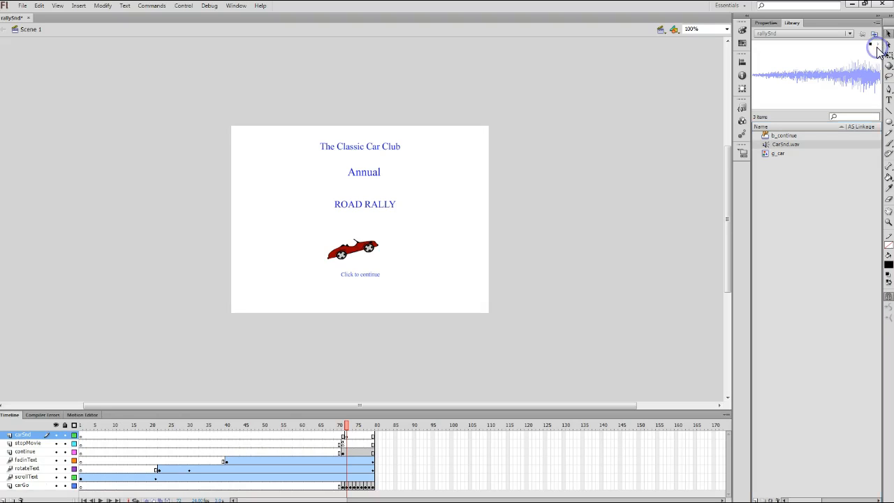
click(879, 47)
click(878, 46)
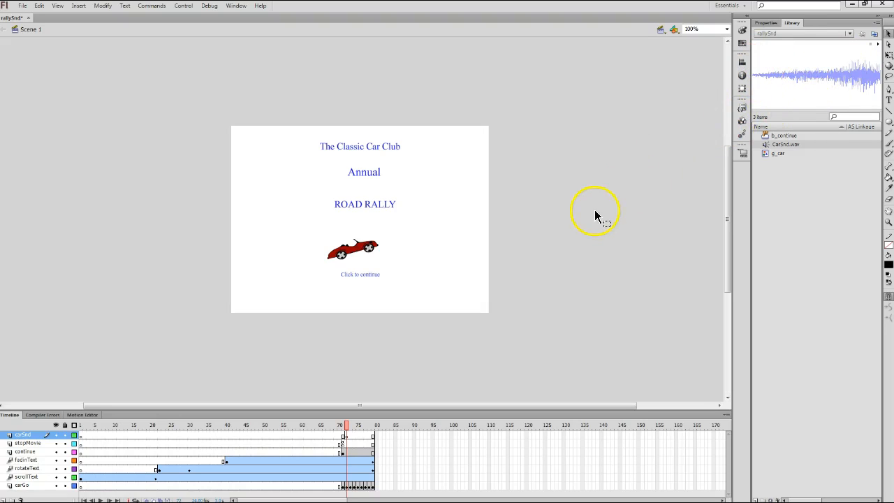
- Add CarSnd.wav from the library to the stage at frame 72 of the carSnd layer
click(349, 434)
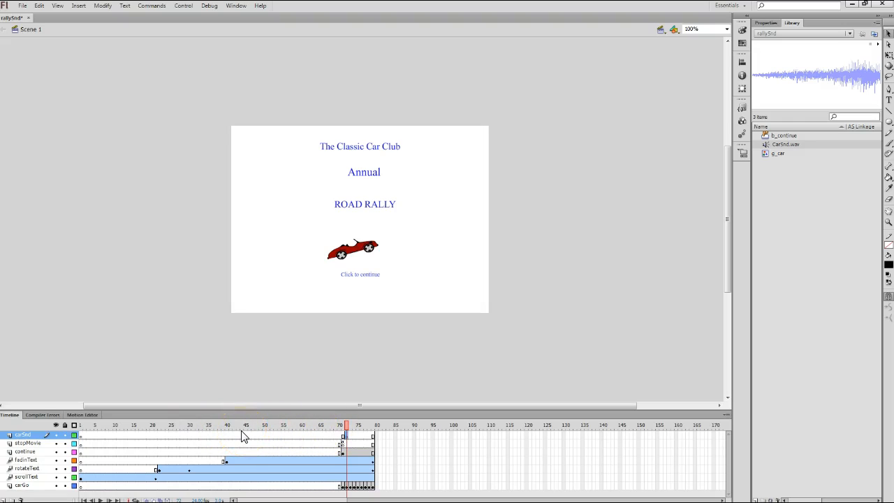
click(395, 382)
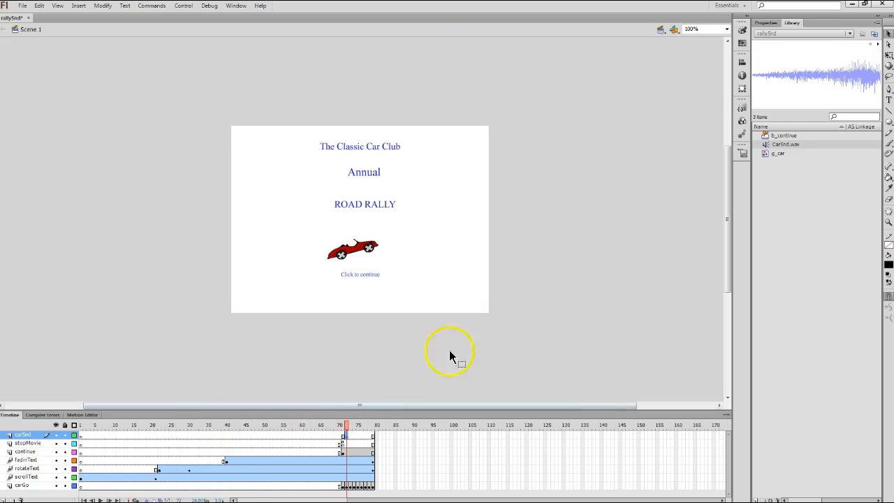
drag(779, 145, 447, 219)
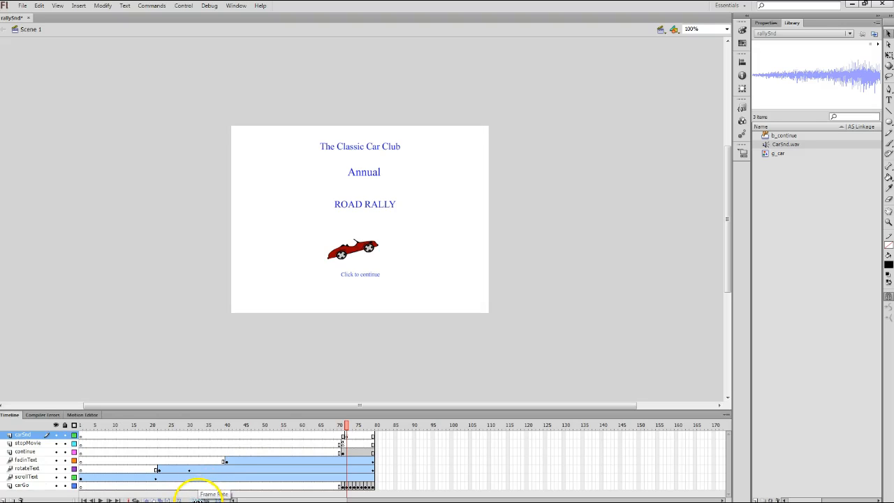
- Set the movie's frame rate to 12 fps
click(200, 501)
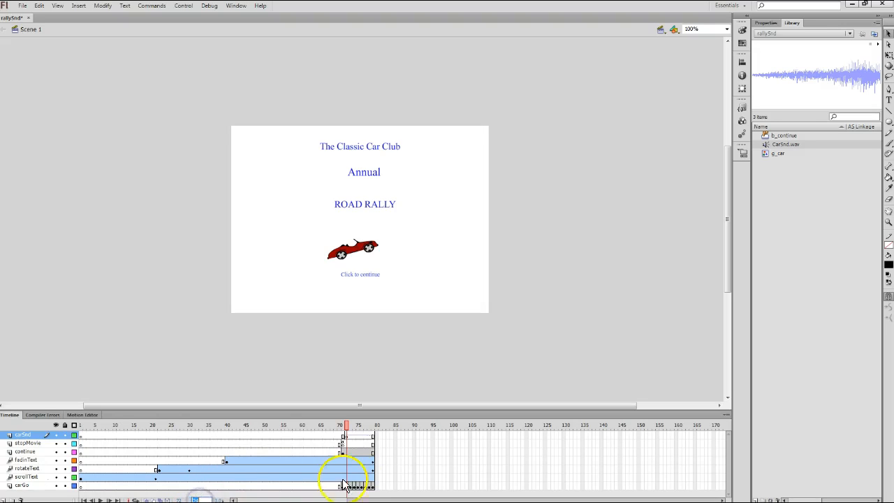
text(12)
key(Return)
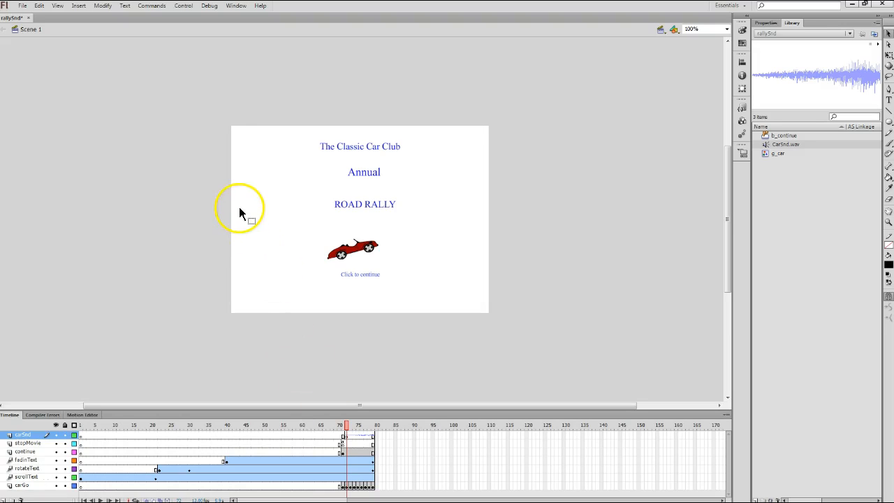
- Test the movie and use its "Click to continue" button to check the car animation with its sound
click(185, 6)
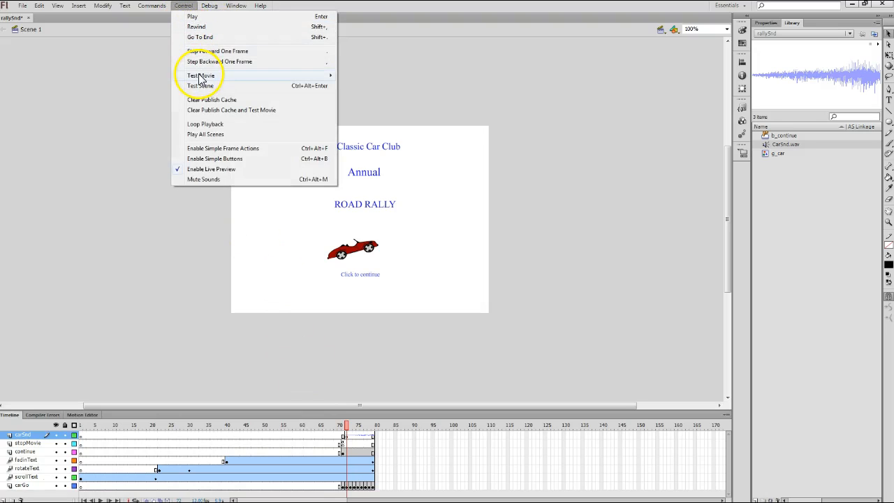
mouse_move(199, 77)
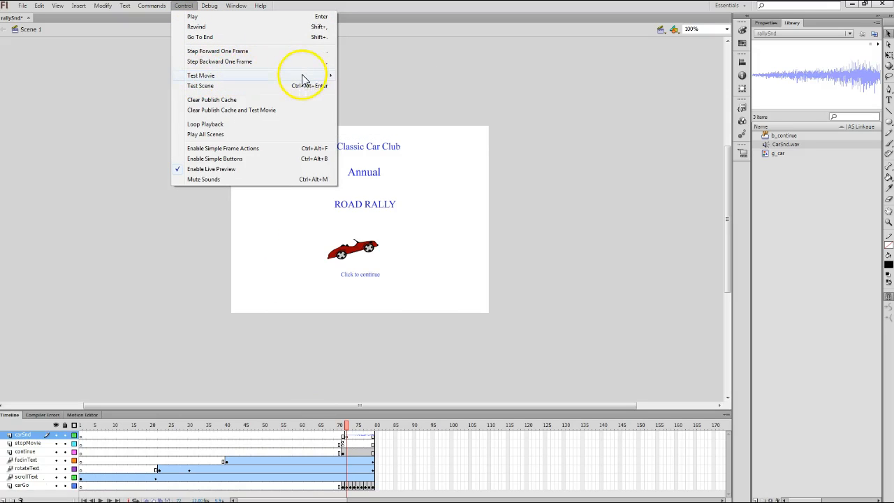
click(356, 77)
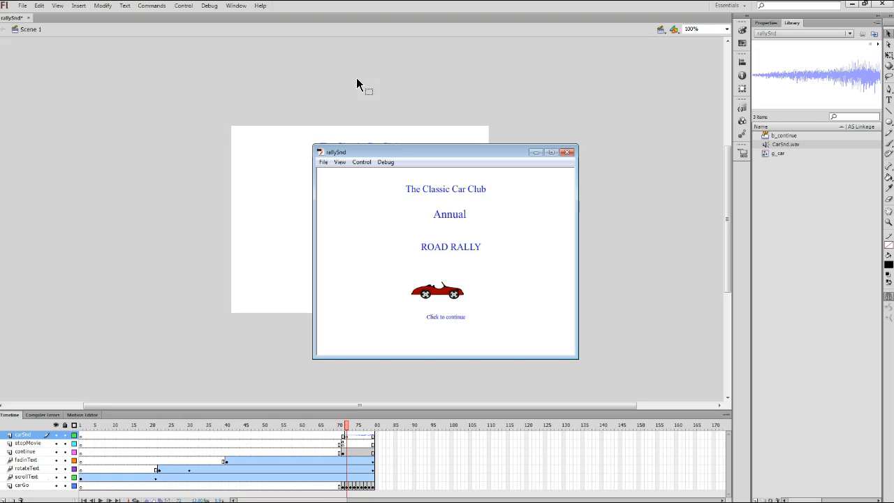
click(441, 323)
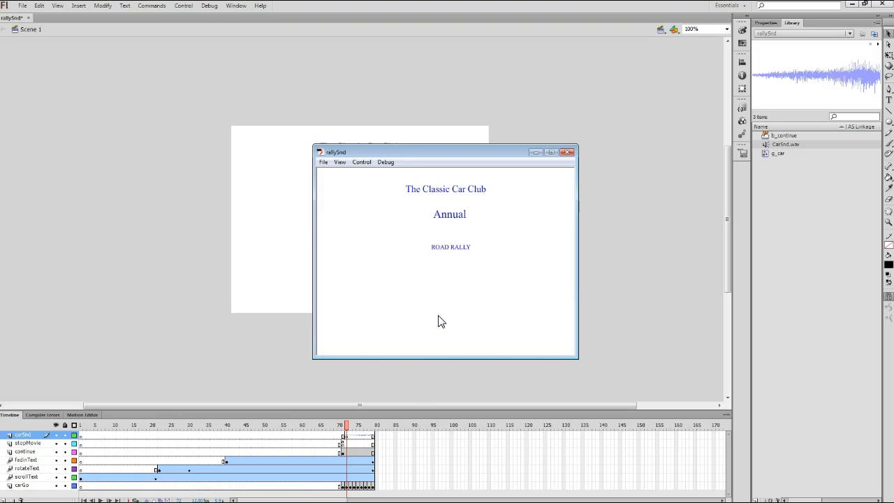
click(441, 321)
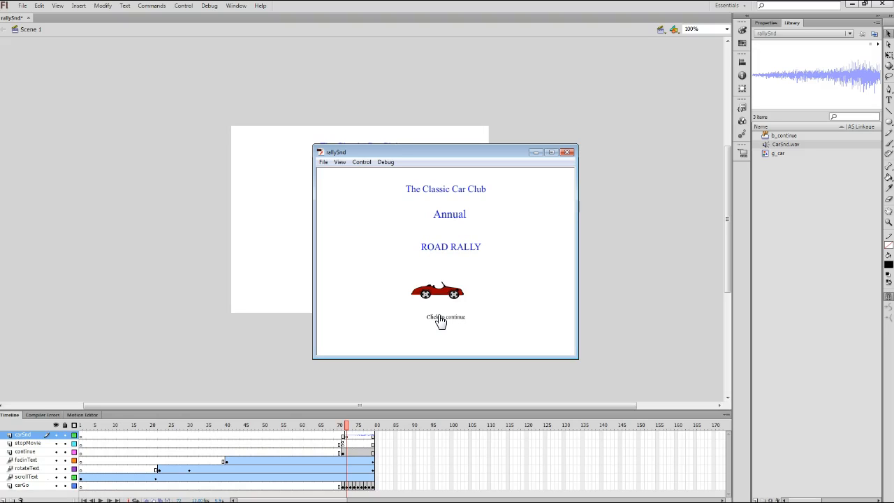
click(441, 322)
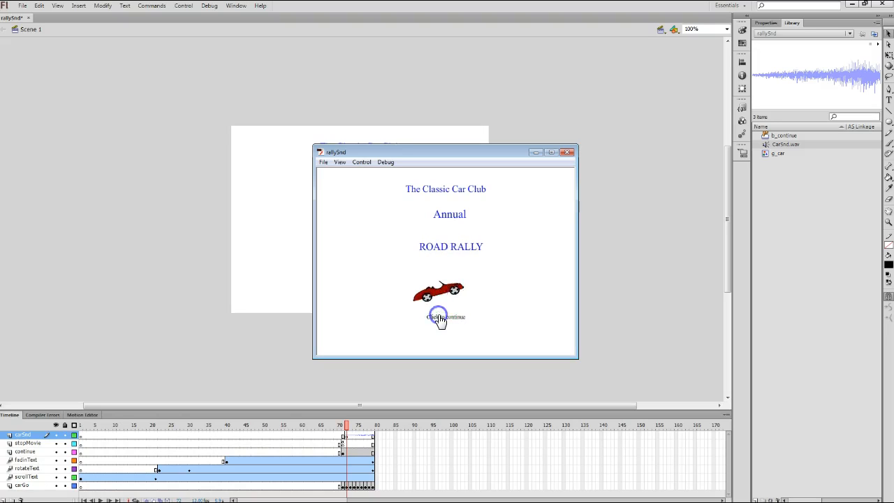